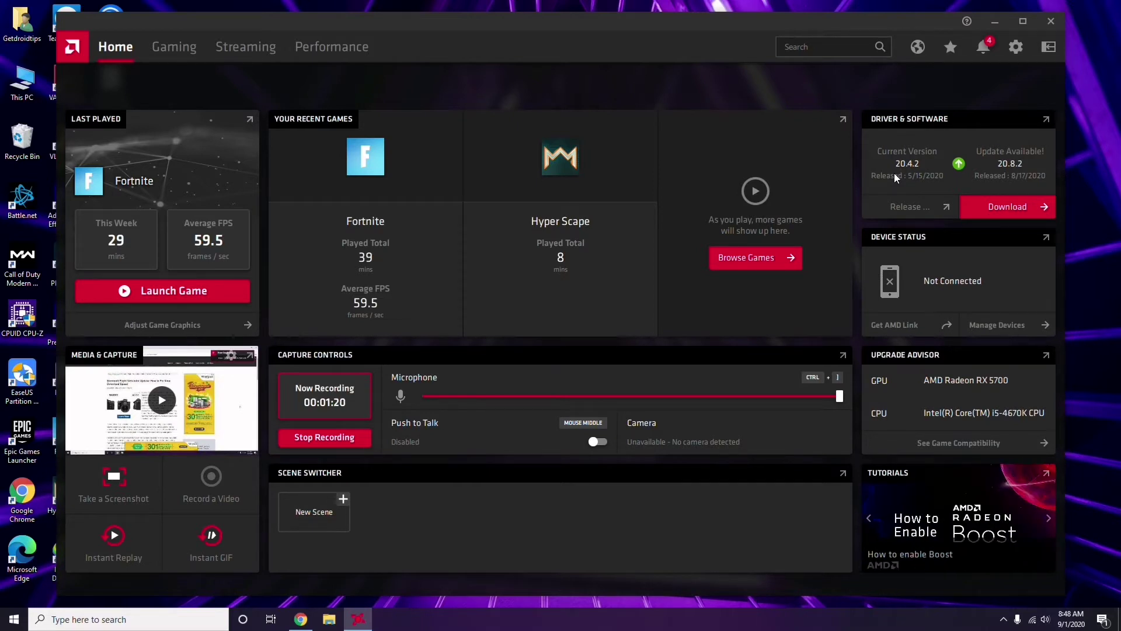
# Close the AMD Radeon Software window to return to the desktop.
pyautogui.click(1052, 21)
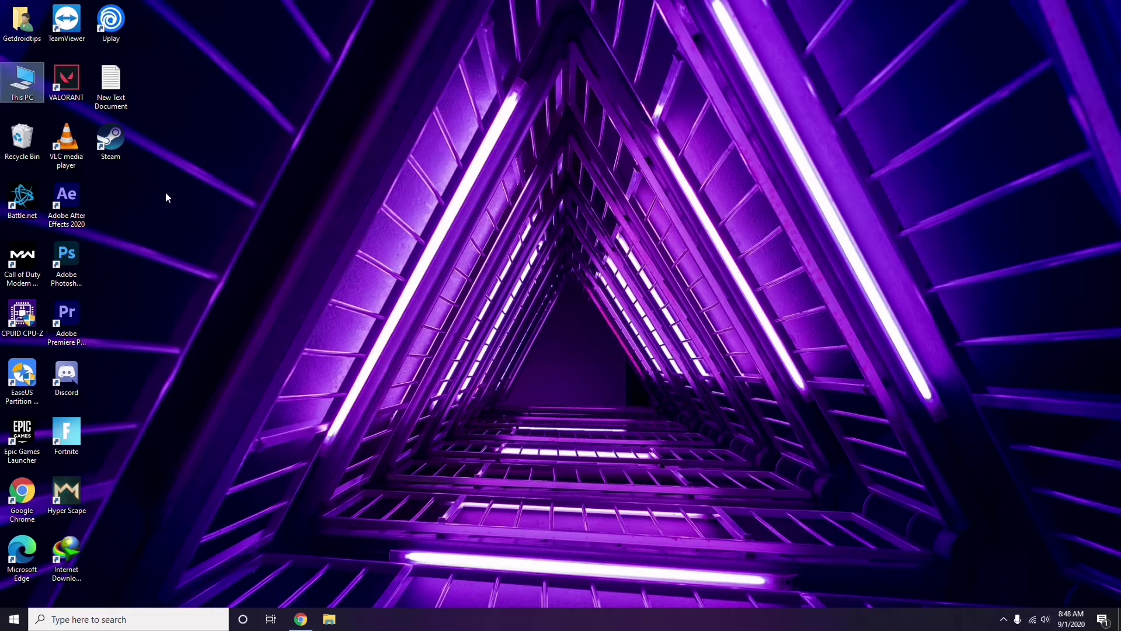
# Refresh the desktop and launch Steam from its desktop icon.
pyautogui.rightClick(232, 157)
pyautogui.click(257, 202)
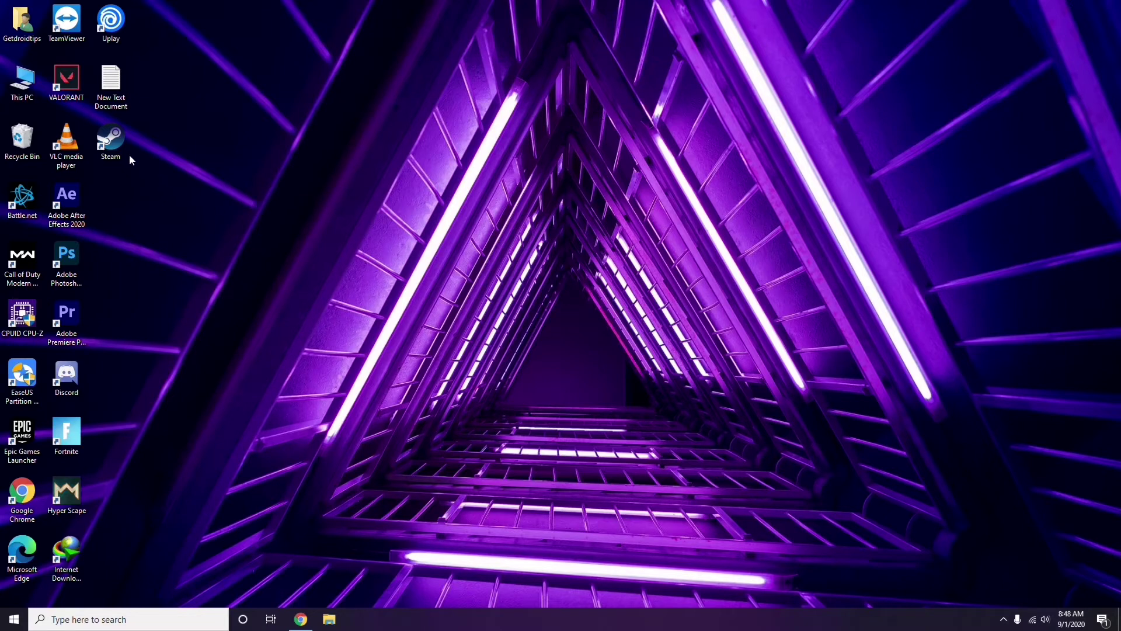
pyautogui.doubleClick(111, 144)
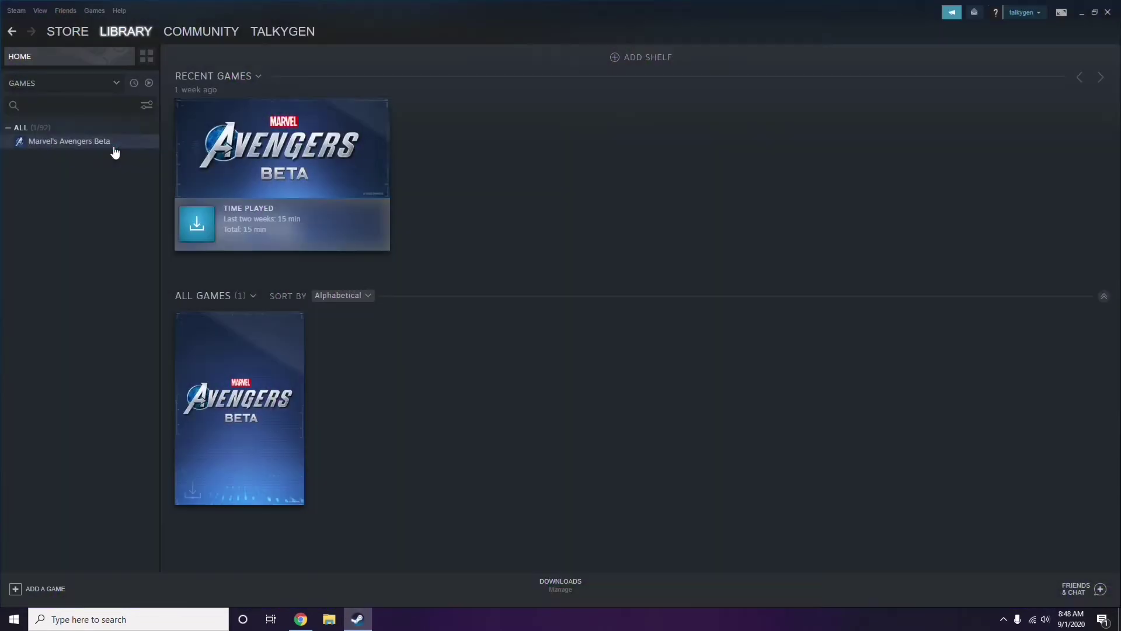
# In Steam Settings > In-Game, uncheck 'Enable the Steam Overlay while in-game' and confirm with OK.
pyautogui.click(17, 10)
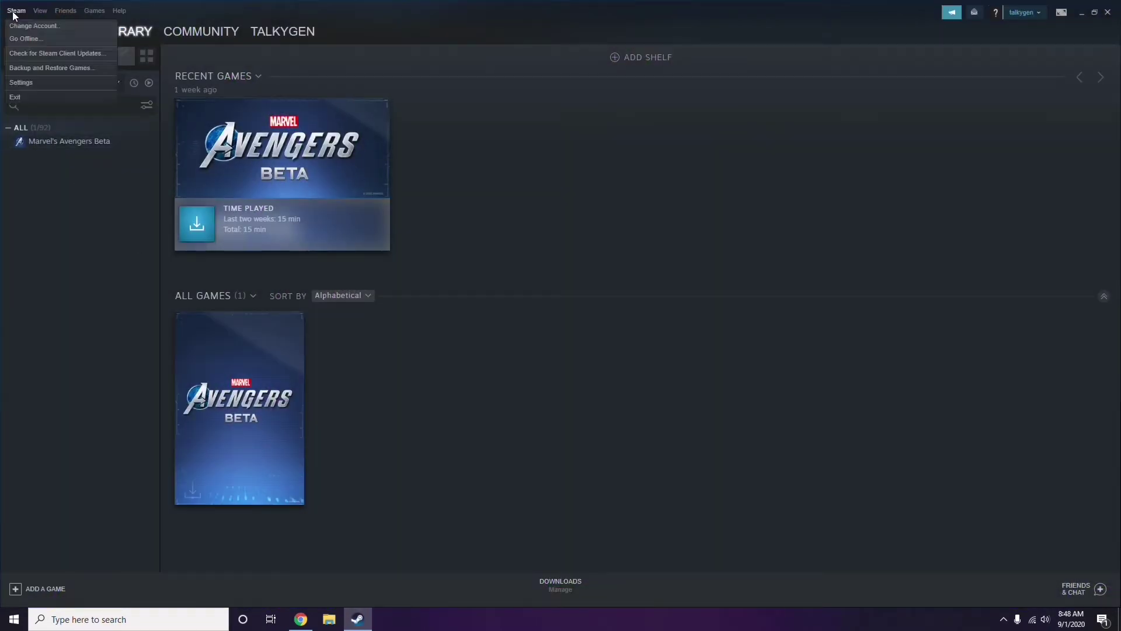
pyautogui.click(36, 83)
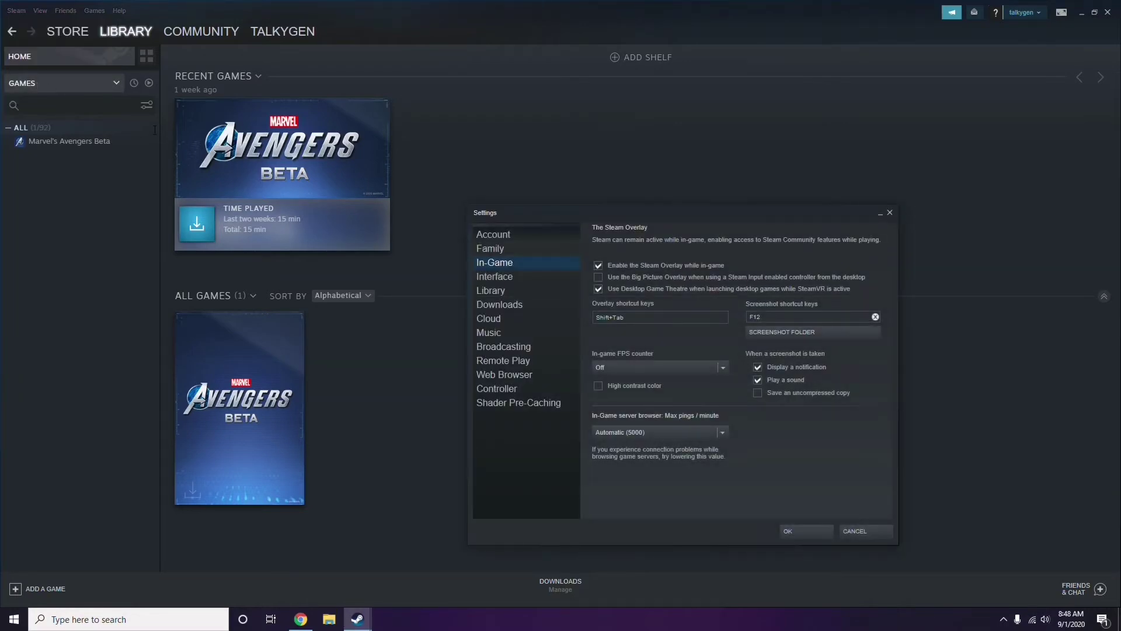
pyautogui.moveTo(679, 218); pyautogui.dragTo(622, 129)
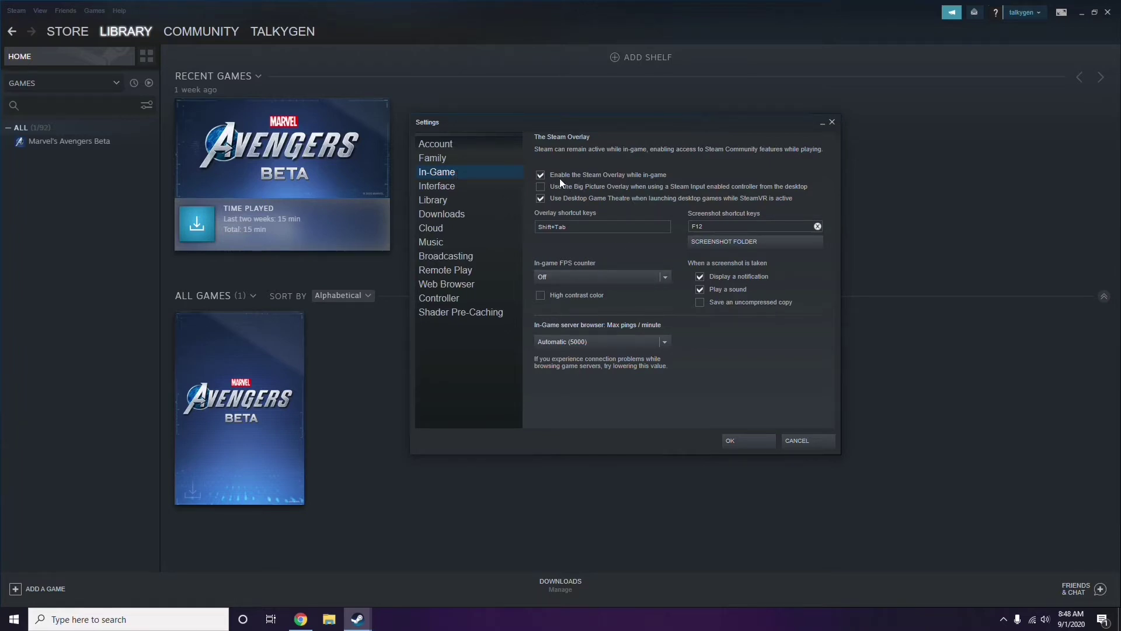
pyautogui.click(640, 177)
pyautogui.click(737, 441)
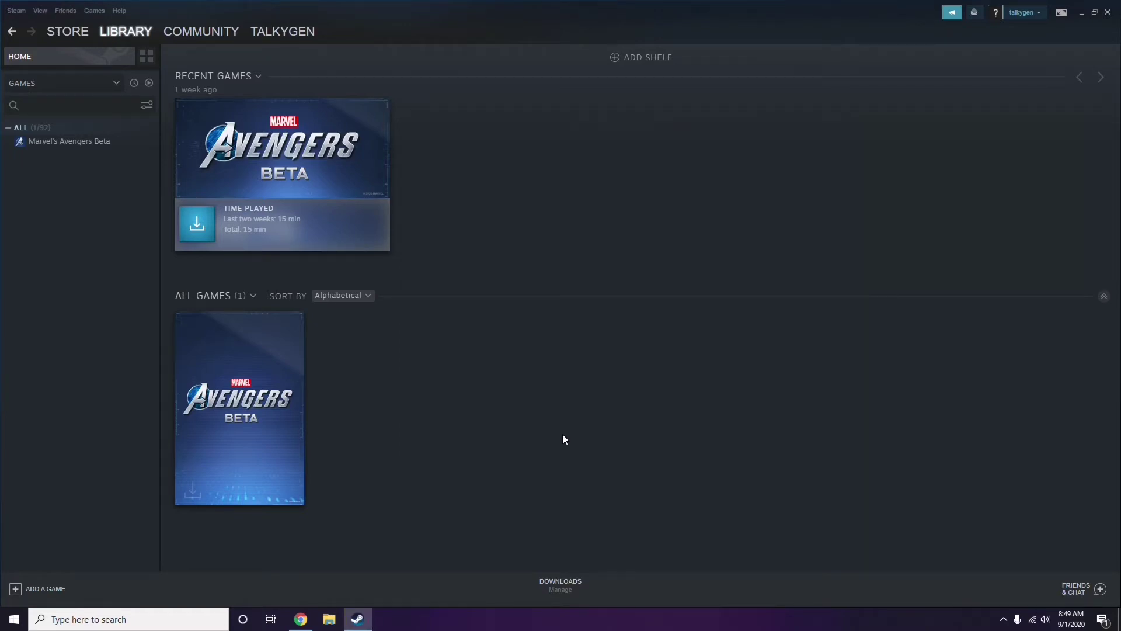
# Close Steam, refresh the desktop, launch Discord, and open its User Settings via the gear icon.
pyautogui.click(1108, 13)
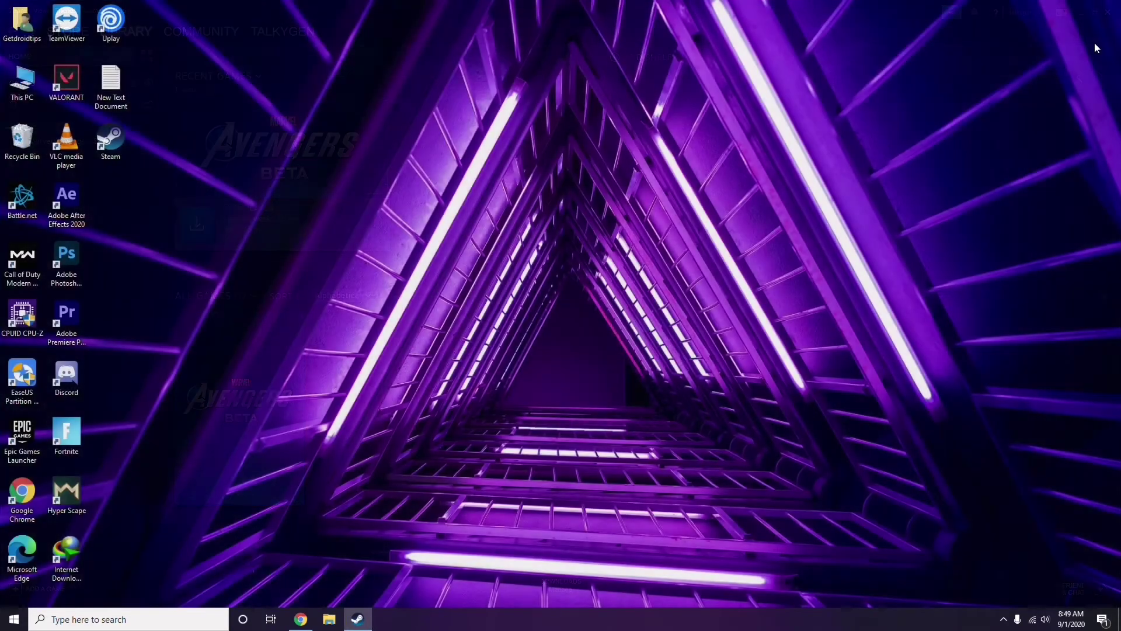
pyautogui.rightClick(458, 191)
pyautogui.click(486, 244)
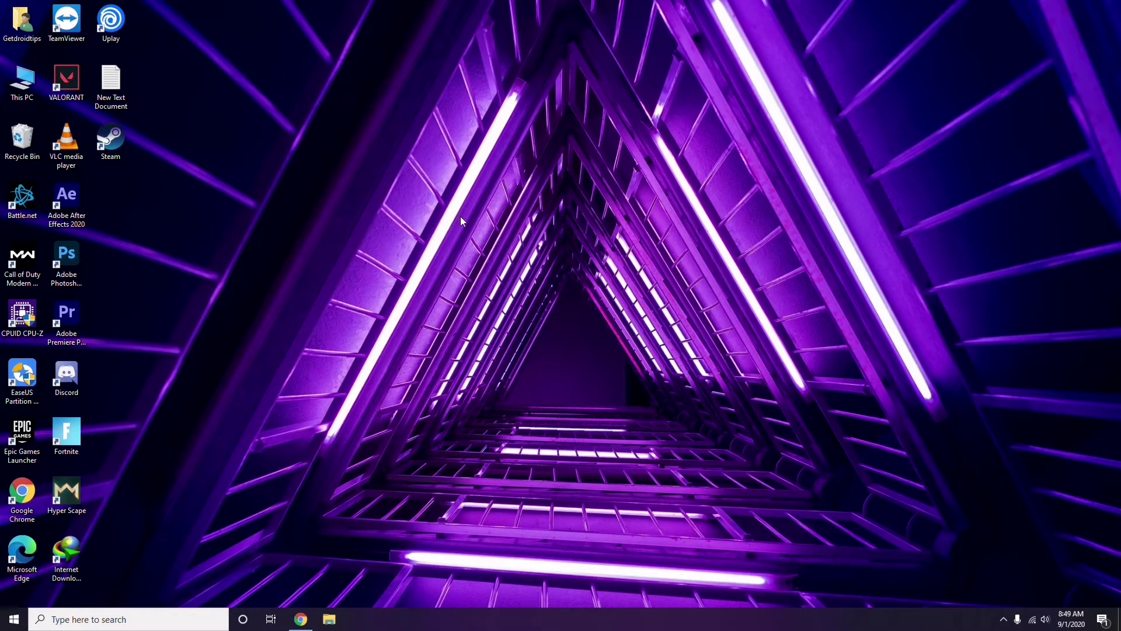
pyautogui.doubleClick(77, 379)
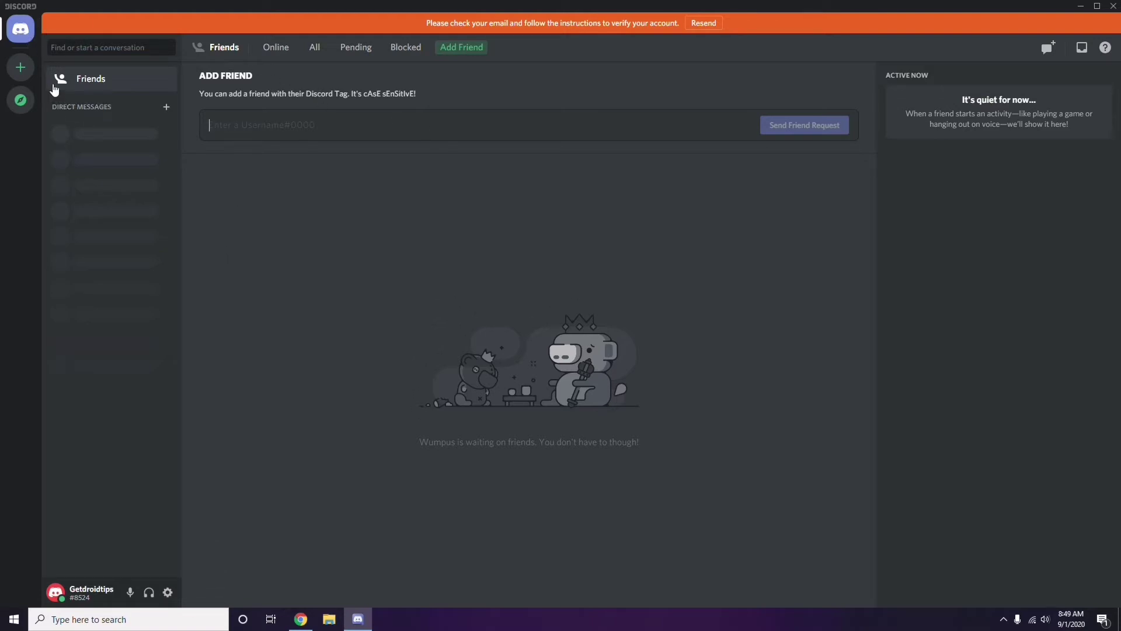
pyautogui.click(168, 592)
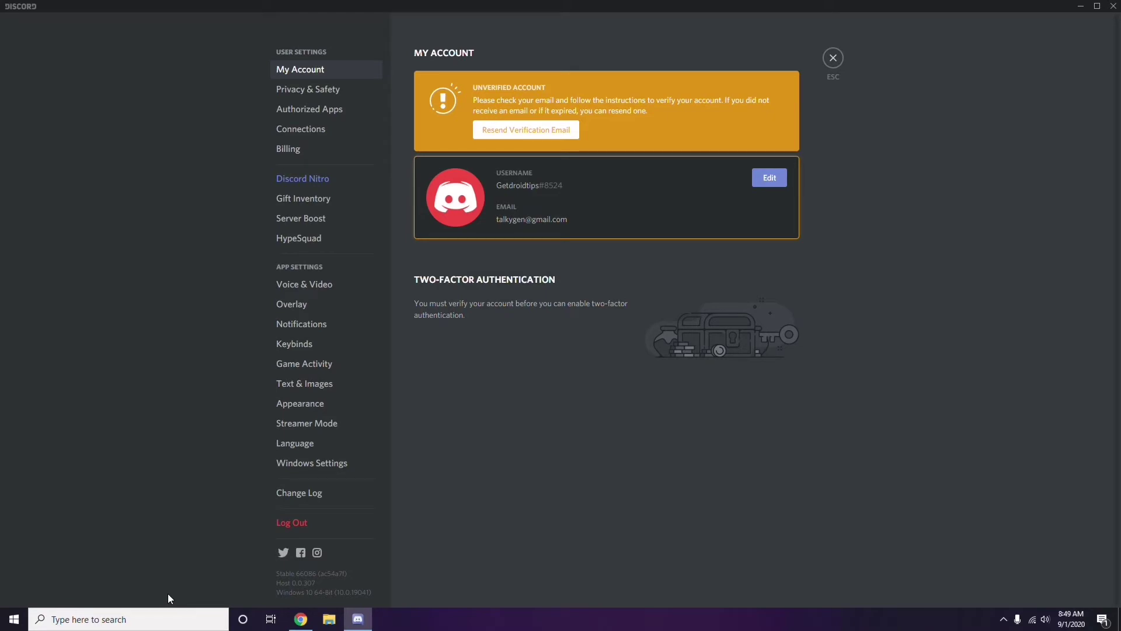
# Under Voice & Video, switch off the OpenH264 Video Codec, disabling H.264 hardware acceleration.
pyautogui.click(299, 286)
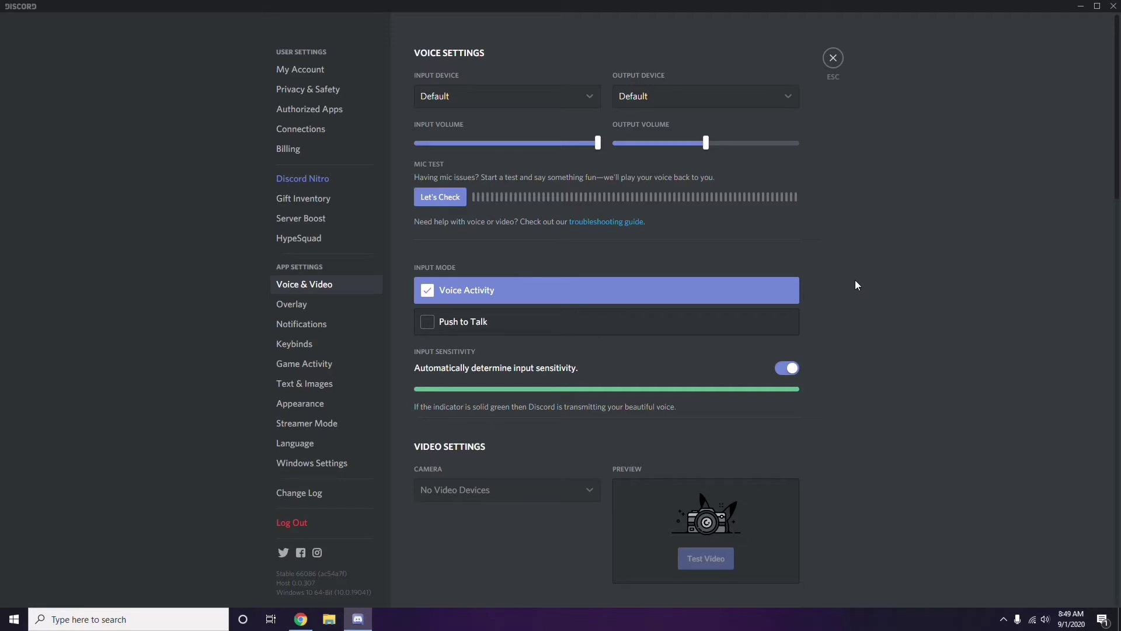
pyautogui.scroll(-2, 856, 282)
pyautogui.scroll(-6, 855, 282)
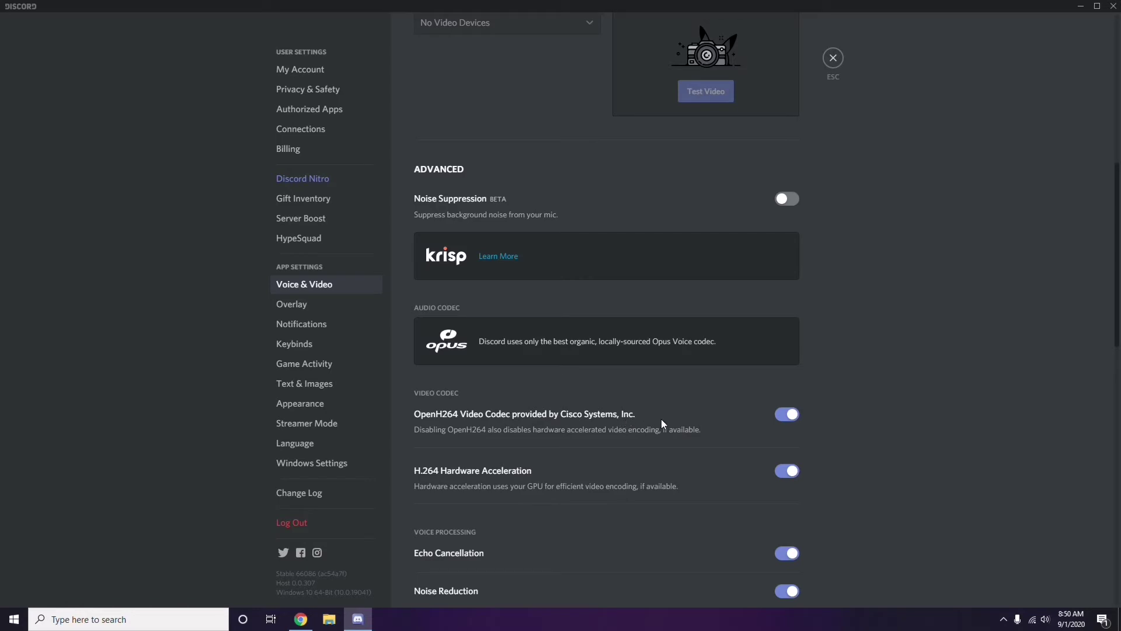
pyautogui.click(777, 415)
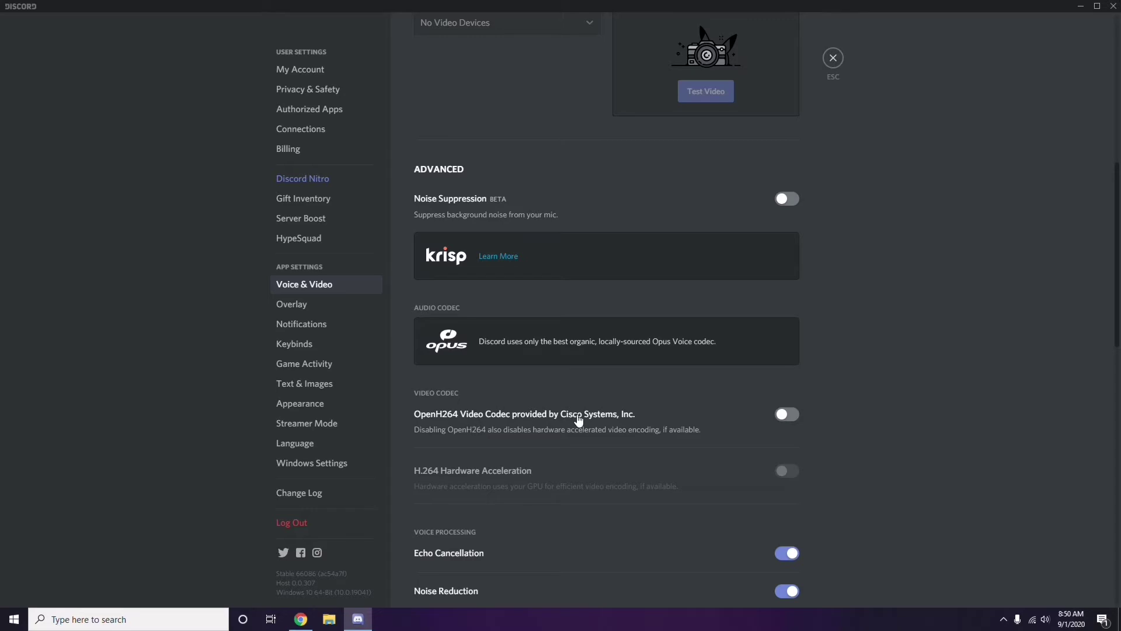
pyautogui.scroll(-2, 578, 418)
pyautogui.scroll(-4, 578, 418)
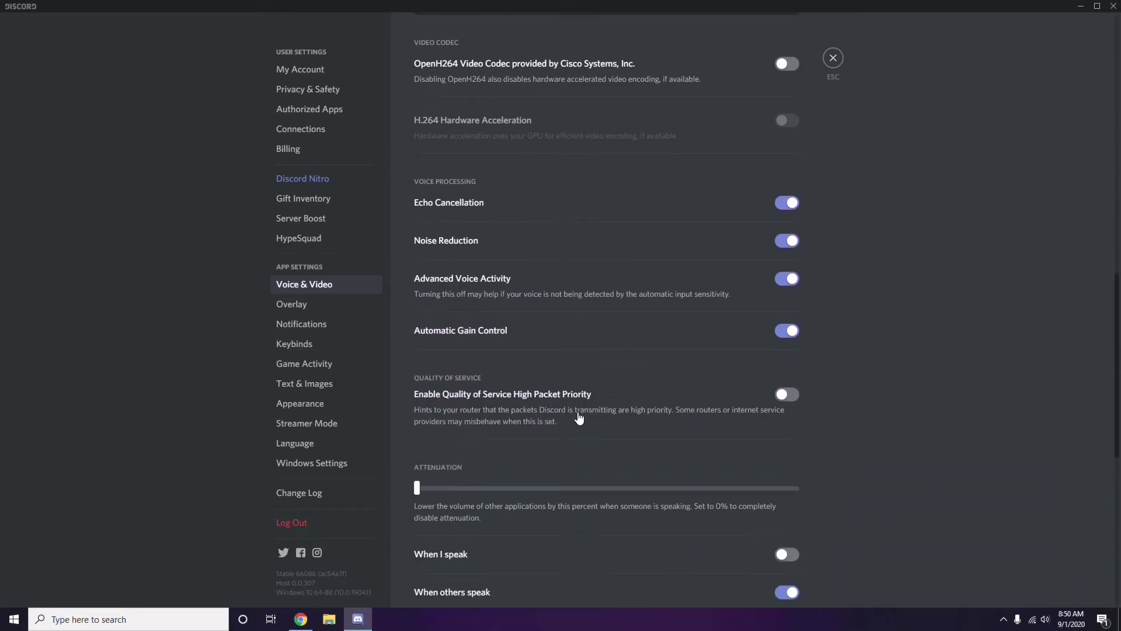
pyautogui.scroll(1, 579, 418)
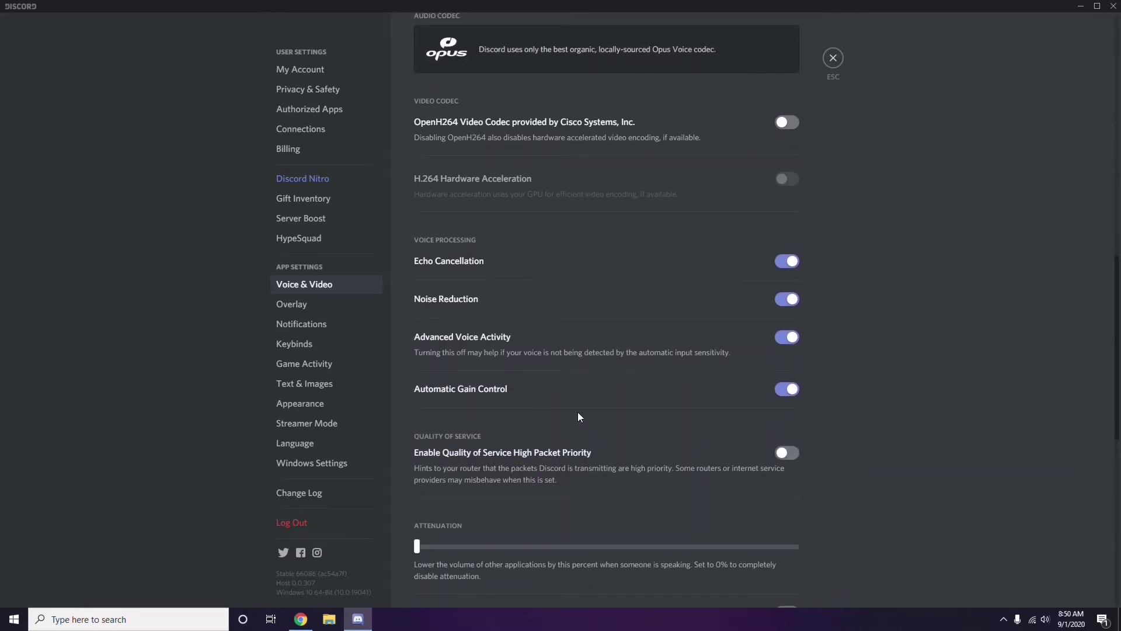
# On the Overlay settings page, switch off 'Enable in-game overlay'.
pyautogui.click(294, 307)
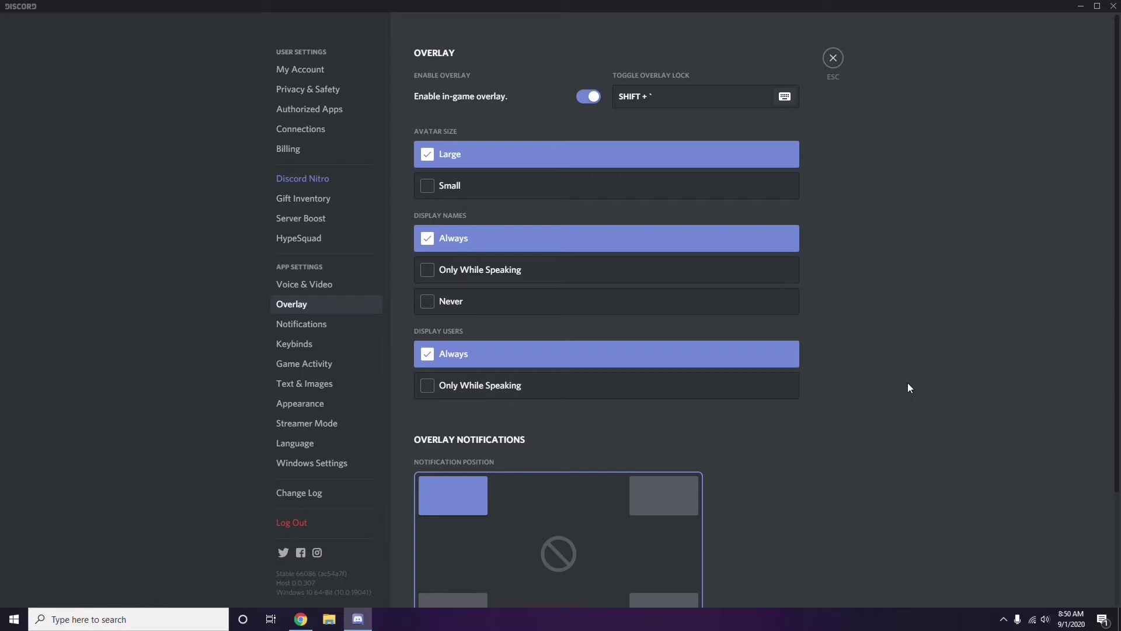
pyautogui.scroll(-1, 868, 306)
pyautogui.scroll(1, 868, 307)
pyautogui.click(586, 98)
# Switch off Hardware Acceleration under Appearance > Advanced and confirm Okay to restart Discord.
pyautogui.click(309, 408)
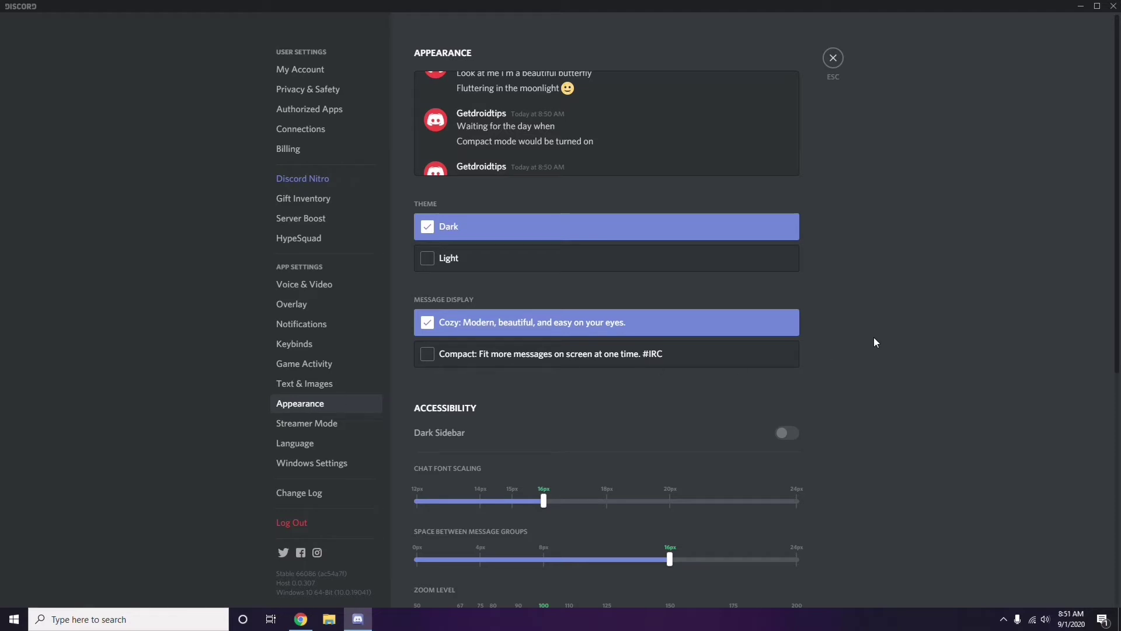
pyautogui.scroll(-6, 874, 338)
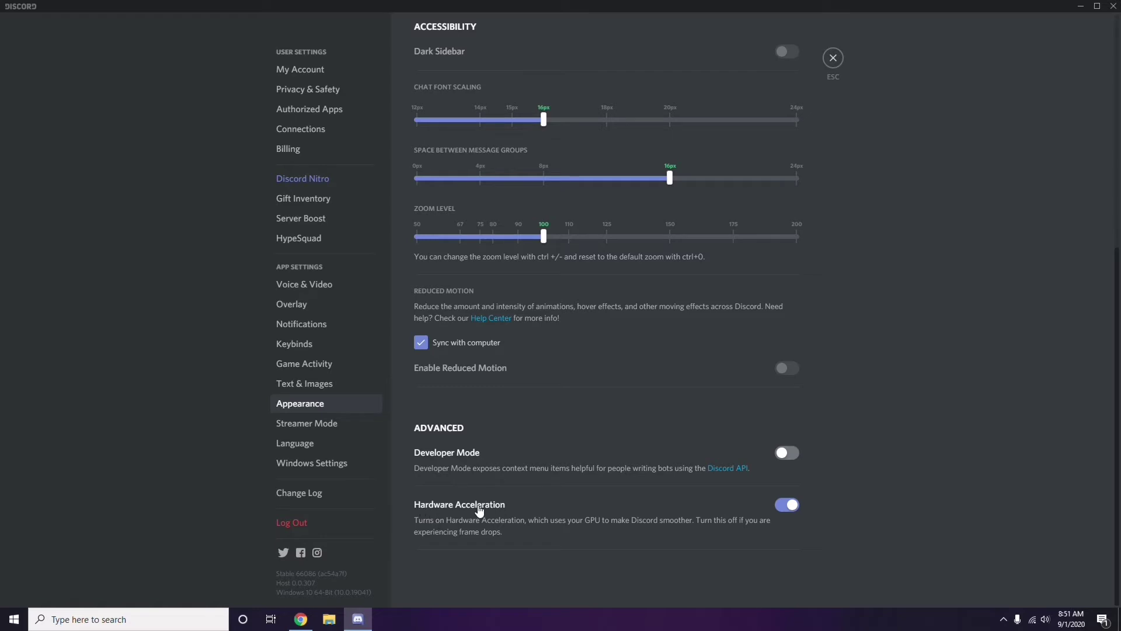
pyautogui.click(788, 505)
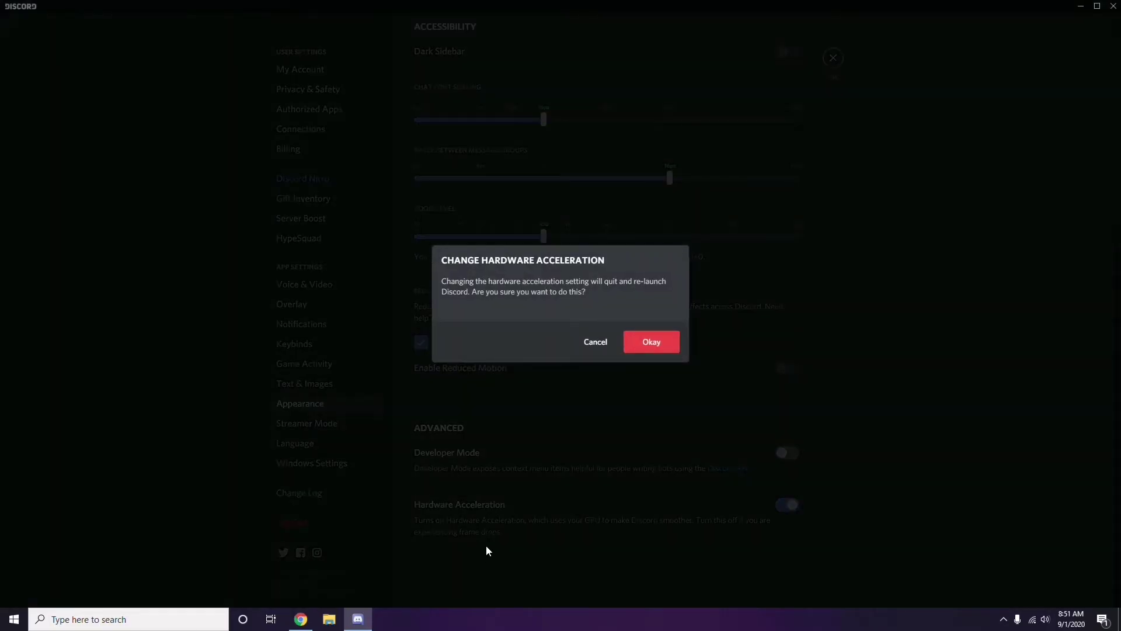
pyautogui.click(645, 345)
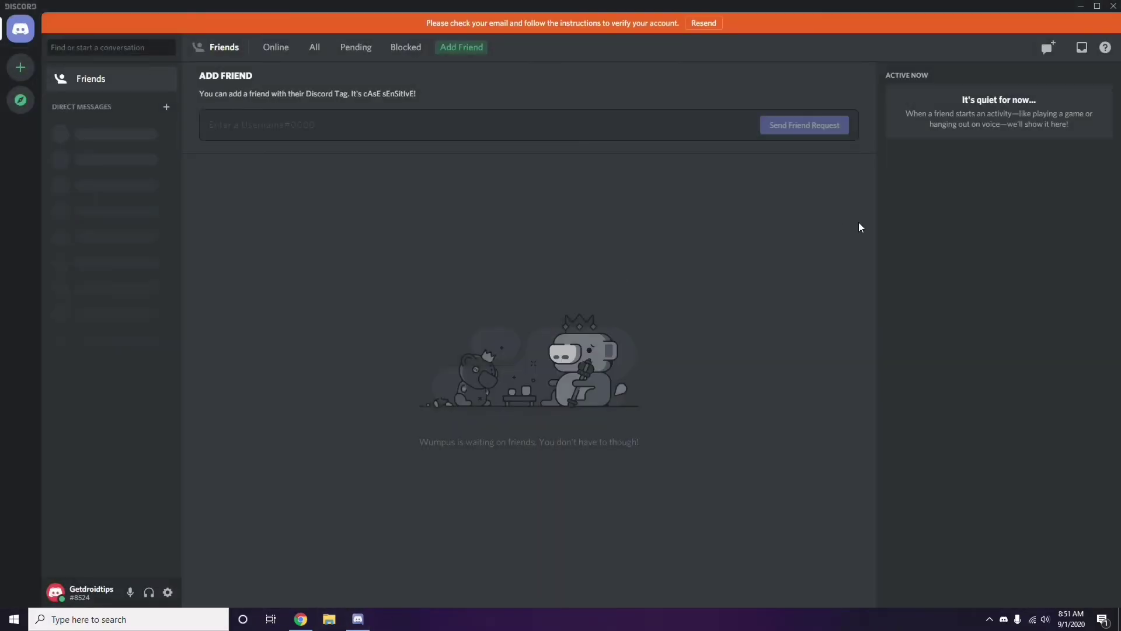
# Minimize the Discord window to the taskbar and refresh the desktop.
pyautogui.click(1081, 5)
pyautogui.rightClick(446, 150)
pyautogui.click(473, 200)
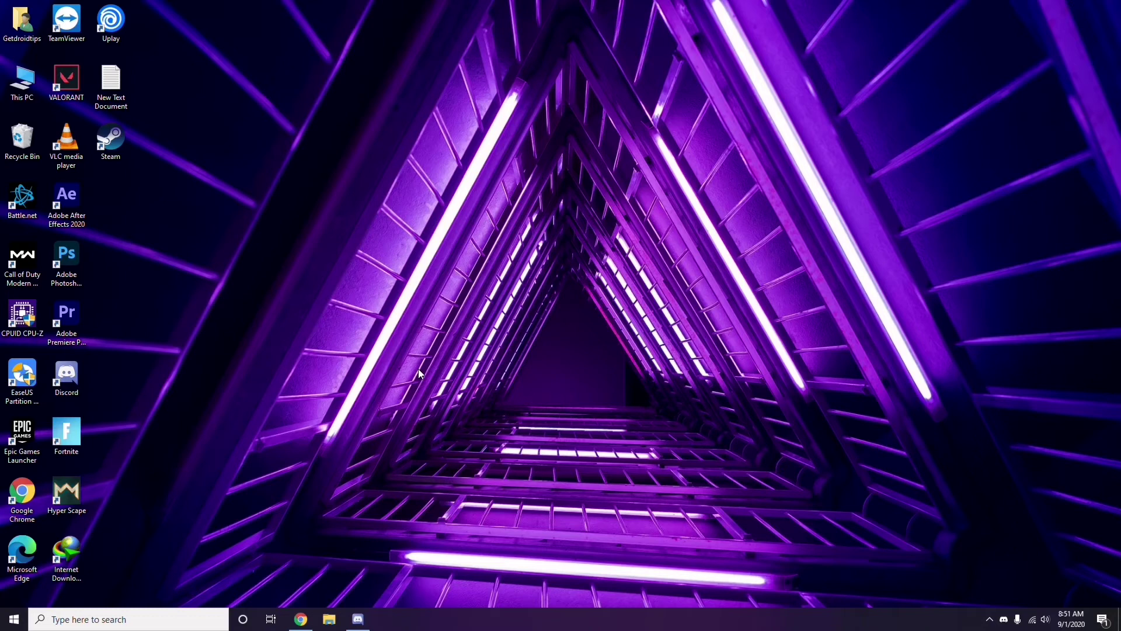
# Search 'windows' from the taskbar and open the Windows Update settings page.
pyautogui.click(91, 620)
pyautogui.write('w')
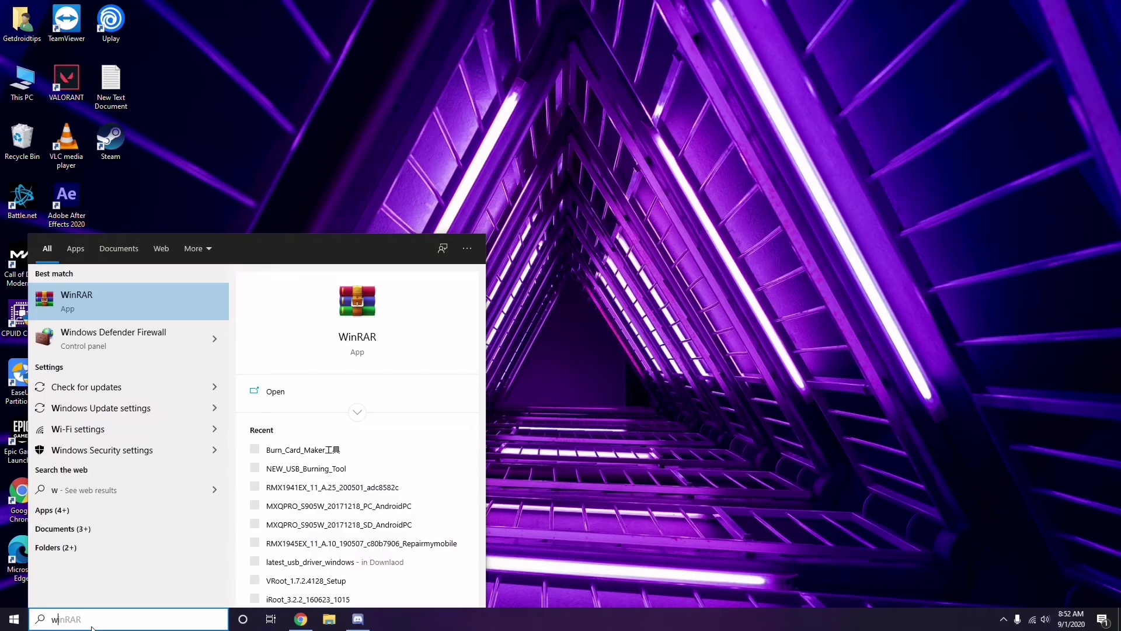
pyautogui.write('indows')
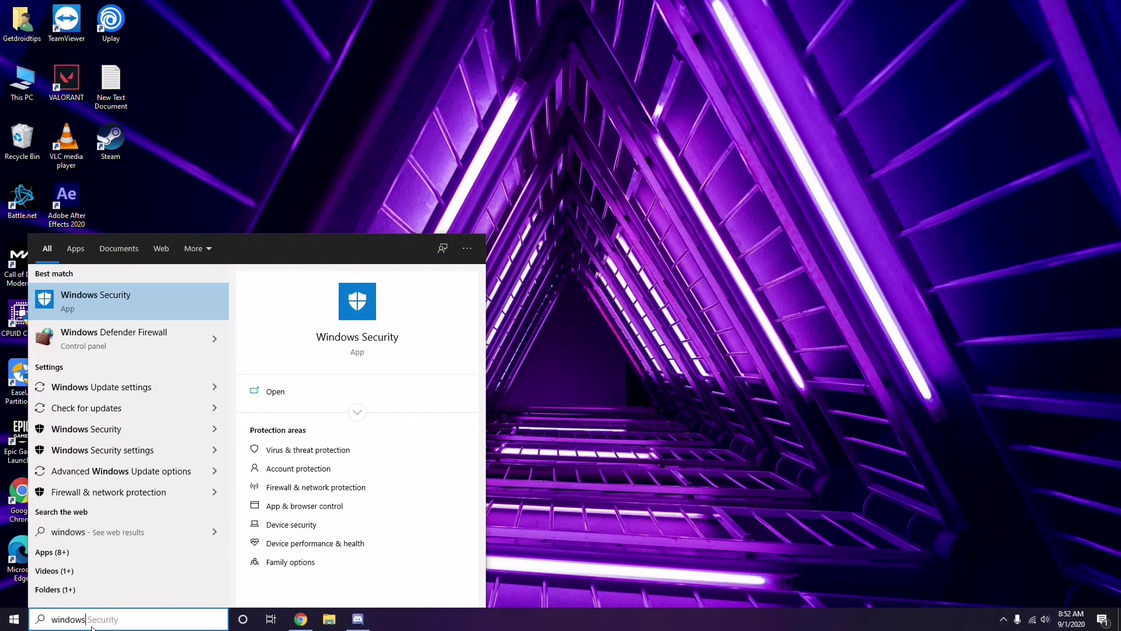
pyautogui.click(141, 388)
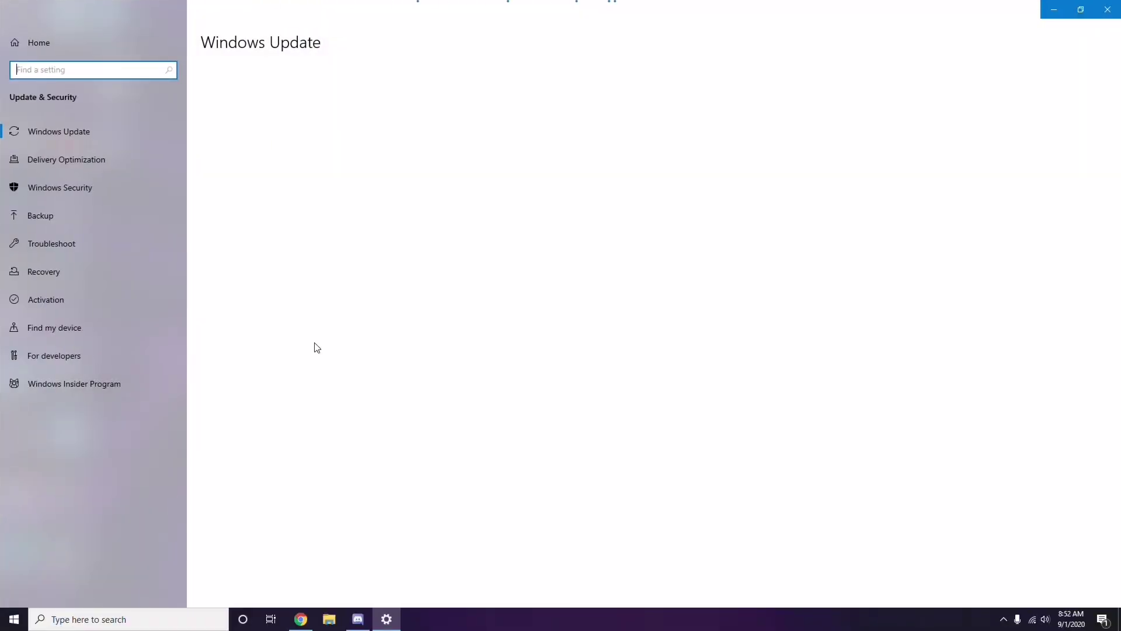